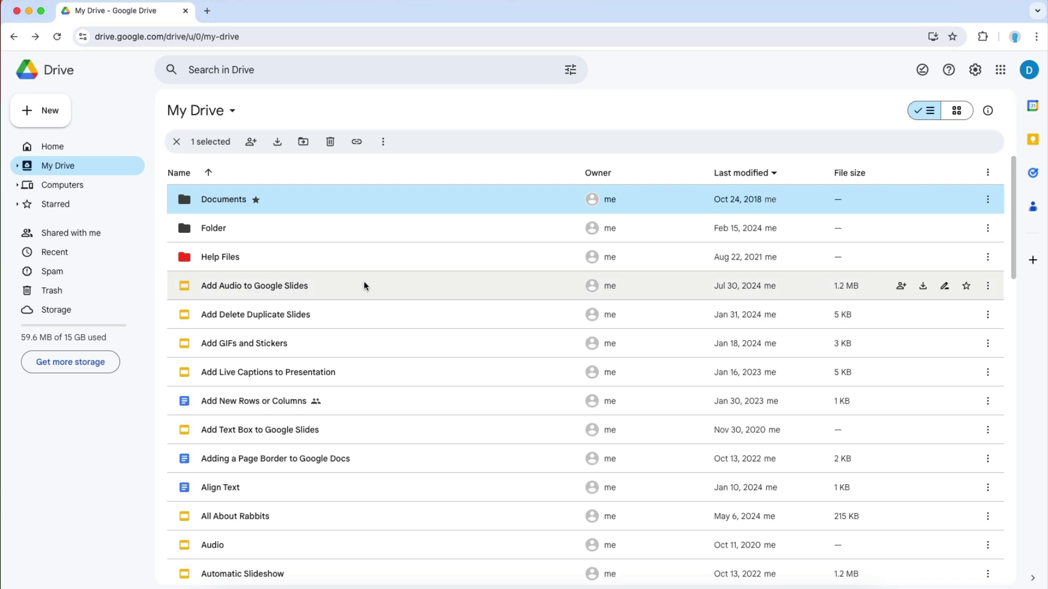
Select the three slide files from Add Audio through Add GIFs and Stickers and move them to Trash
{"action": "left_click", "coordinate": [364, 283]}
{"action": "left_click", "coordinate": [177, 344], "text": "shift"}
{"action": "right_click", "coordinate": [213, 343]}
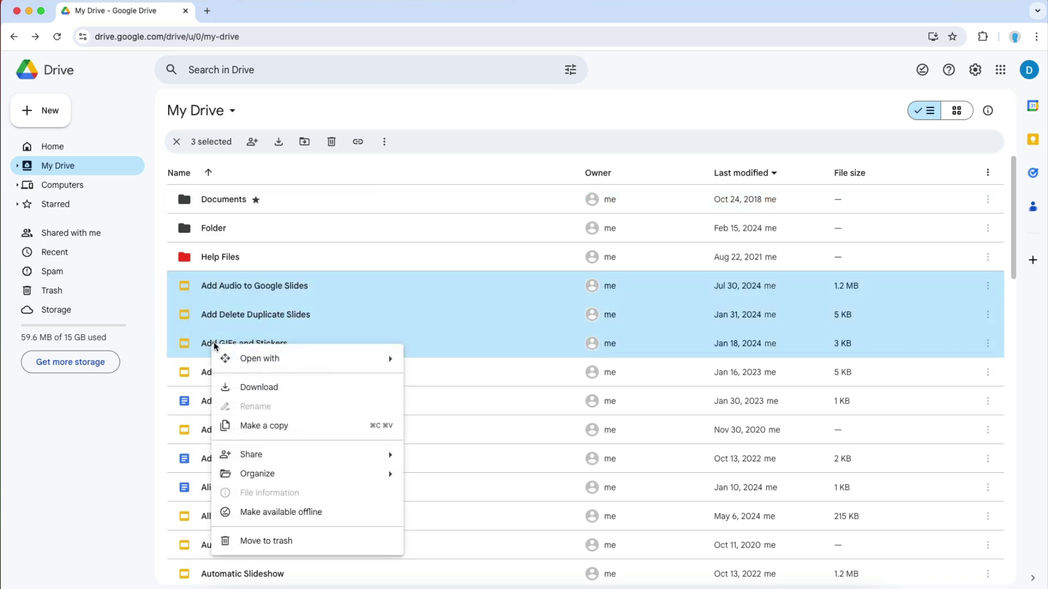
{"action": "left_click", "coordinate": [266, 541]}
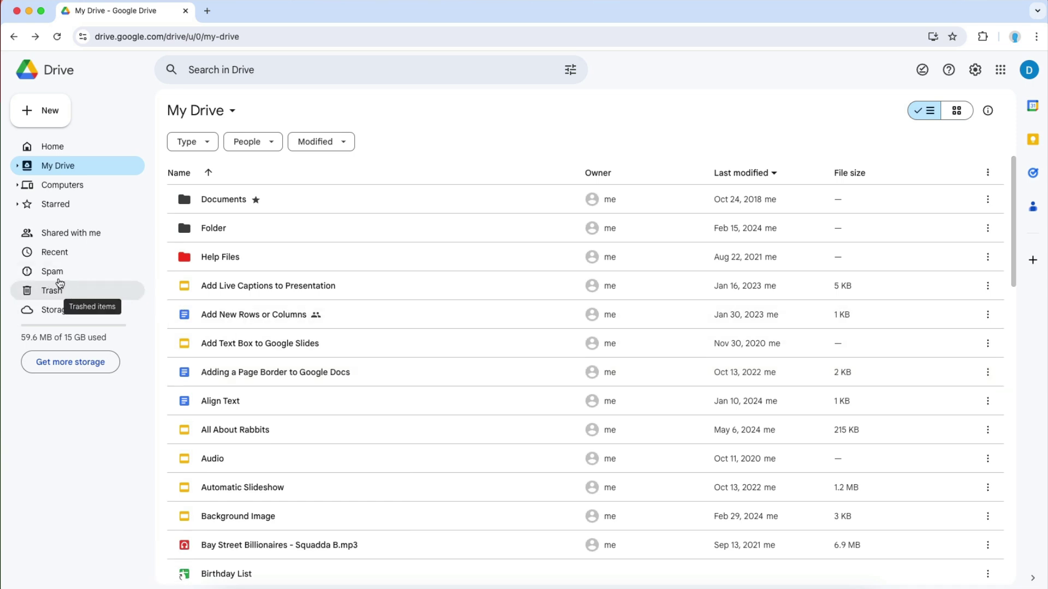
Show the Trash list containing the three recently deleted slide files
{"action": "left_click", "coordinate": [59, 297]}
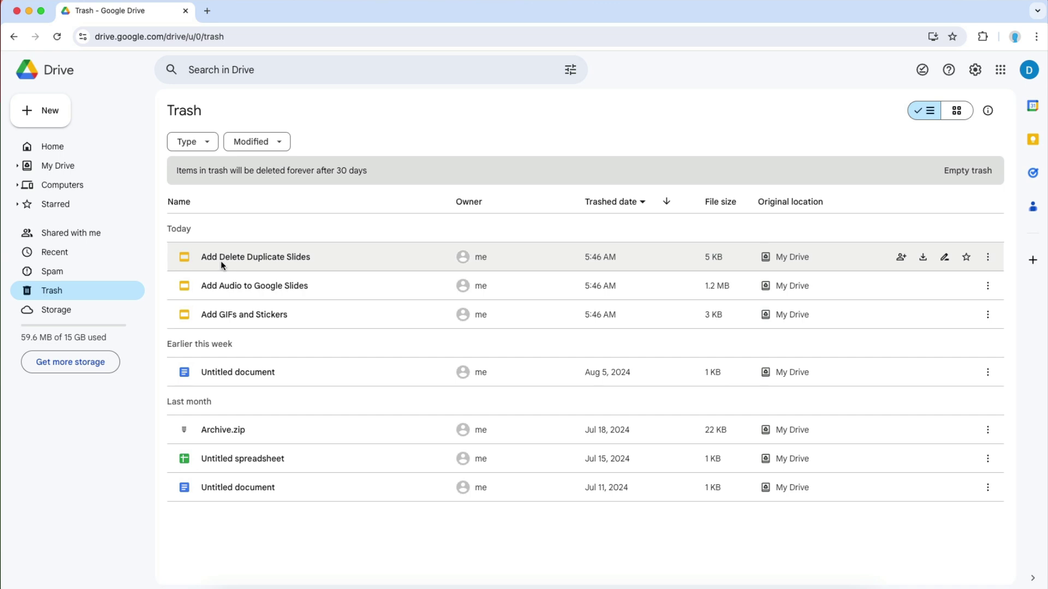
Restore Add Delete Duplicate Slides from Trash and confirm it is listed in My Drive again
{"action": "right_click", "coordinate": [223, 263]}
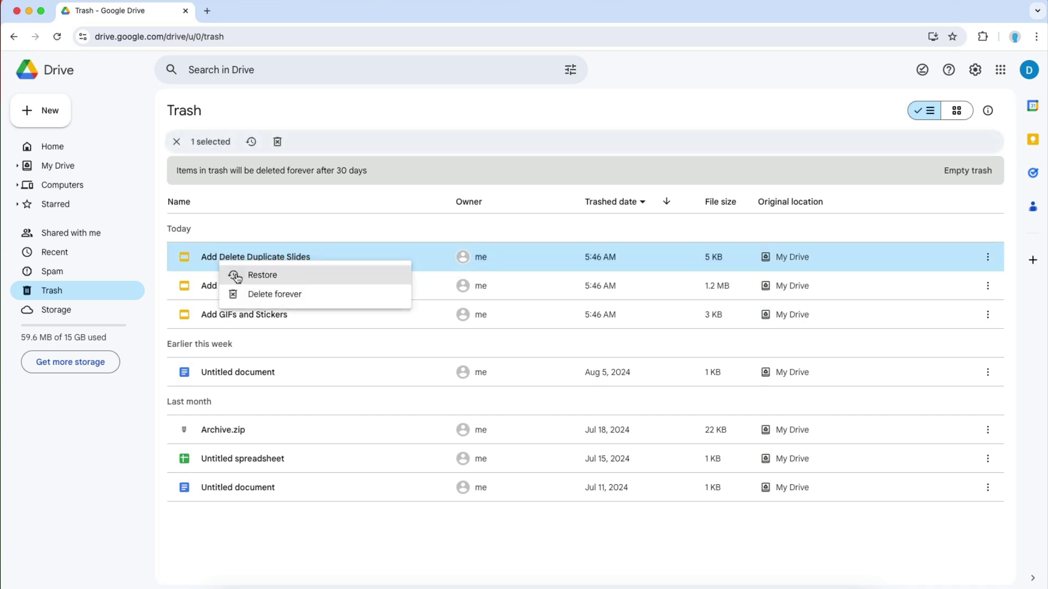
{"action": "left_click", "coordinate": [237, 277]}
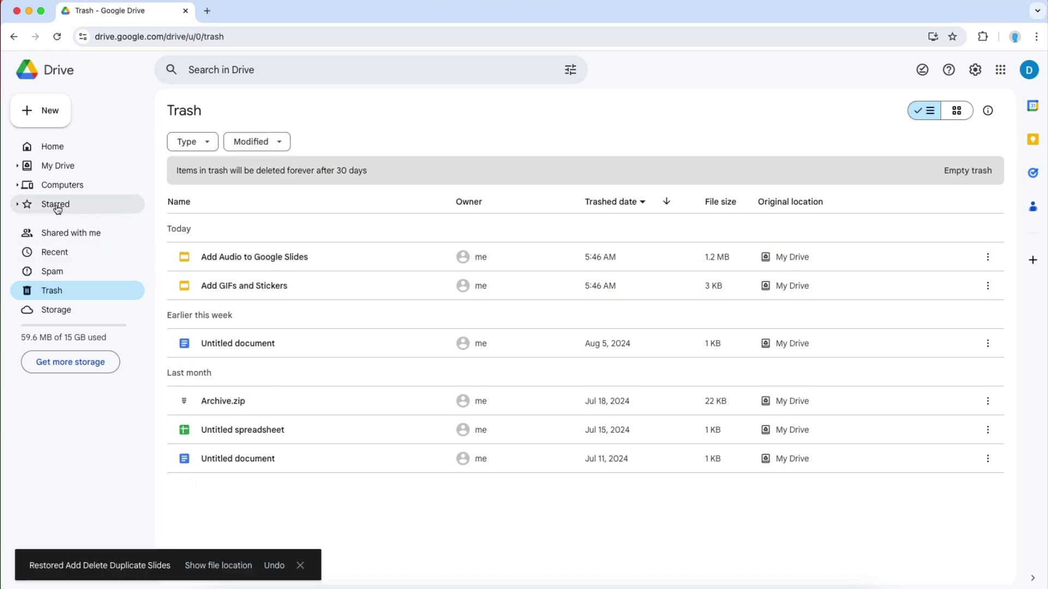
{"action": "left_click", "coordinate": [59, 166]}
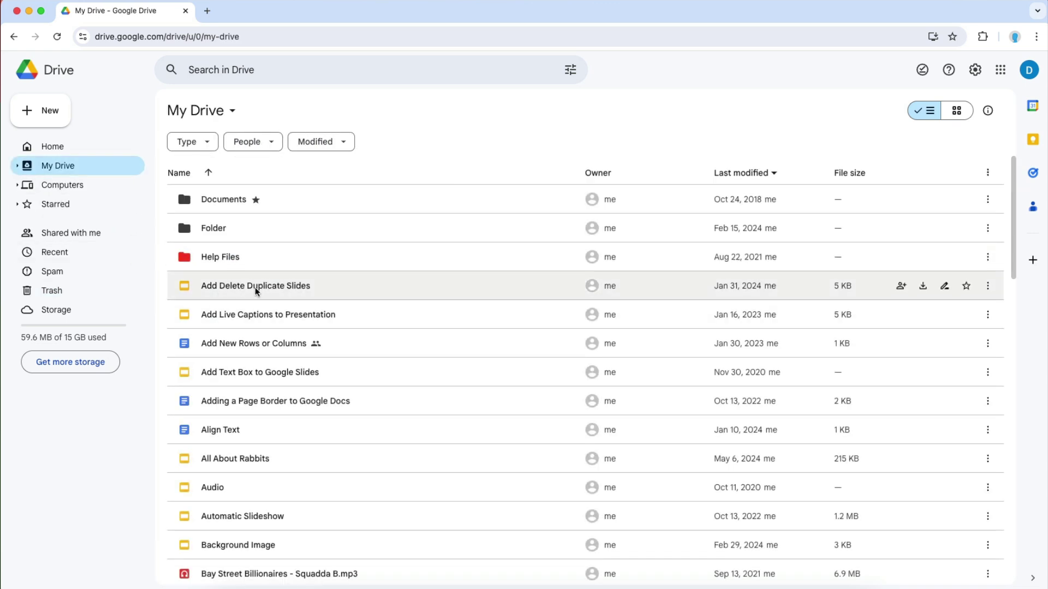